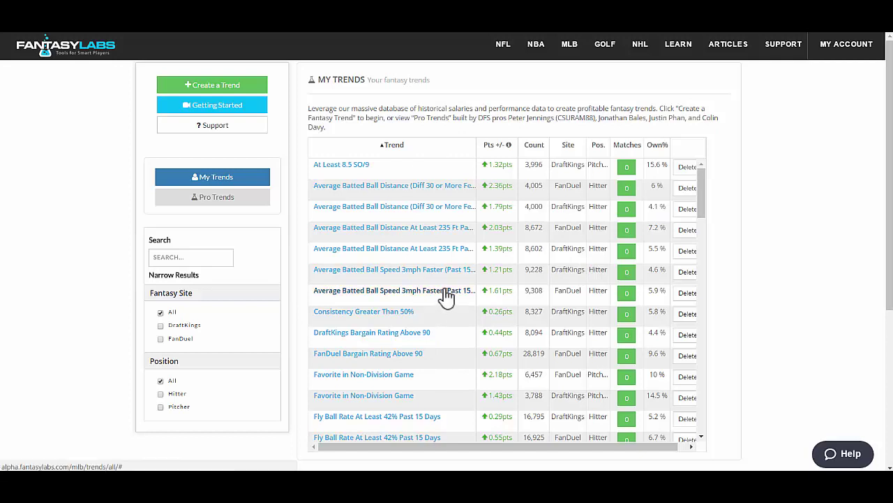
Step: In the At Least 8.5 SO/9 trend, show the past results and remove the SO Per 9 filter
{"action": "left_click", "coordinate": [357, 176]}
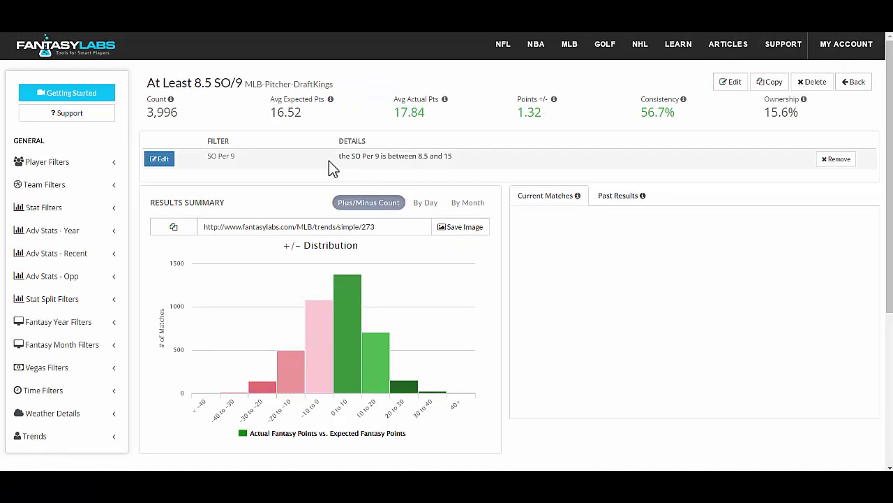
{"action": "left_click", "coordinate": [623, 195]}
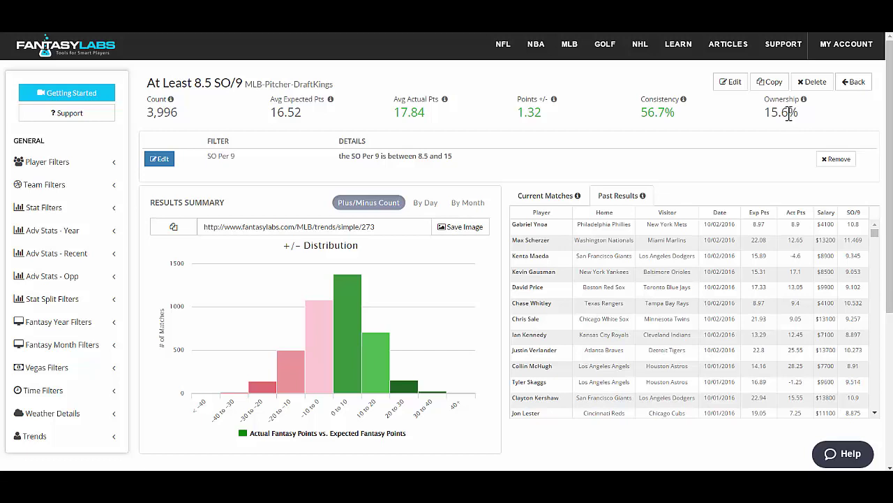
{"action": "left_click", "coordinate": [827, 161]}
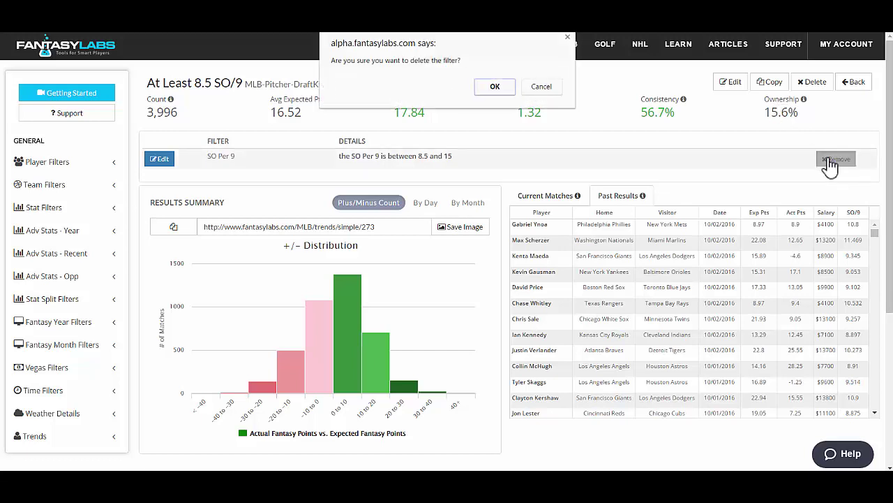
{"action": "left_click", "coordinate": [497, 87]}
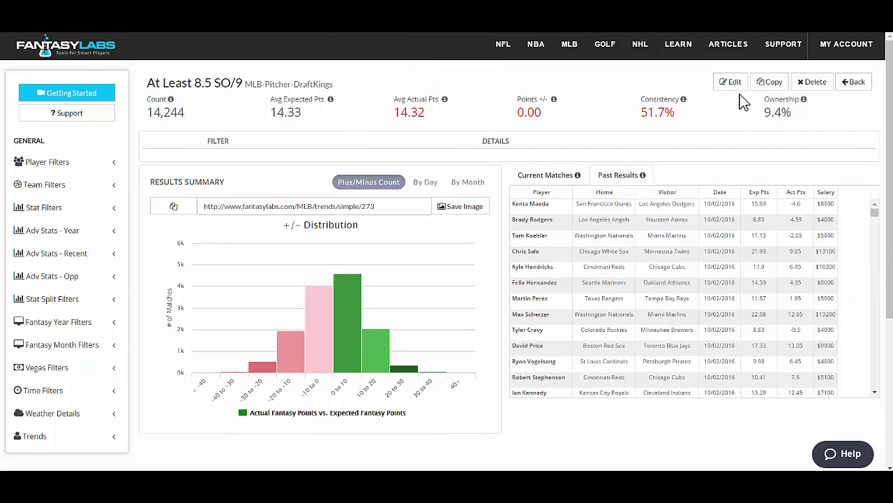
Step: Expand the Player Filters, Team Filters, Adv Stats - Year and Adv Stats - Recent groups
{"action": "left_click", "coordinate": [85, 186]}
{"action": "left_click", "coordinate": [76, 165]}
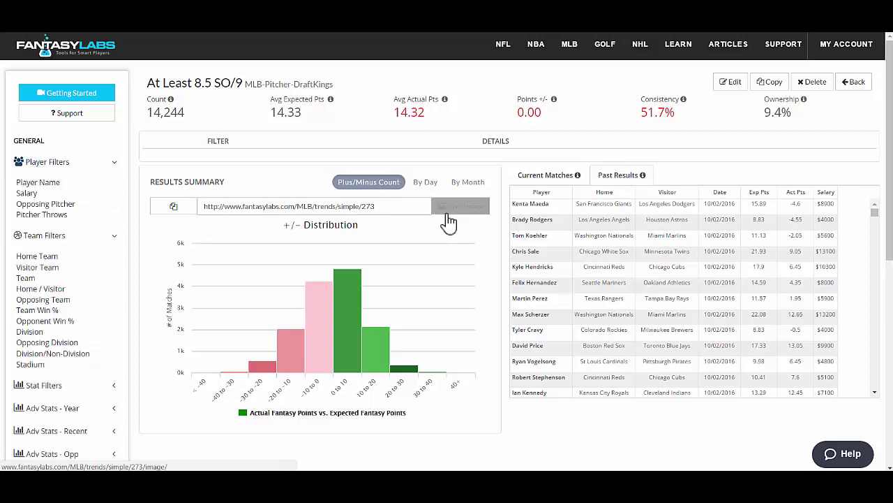
{"action": "scroll", "coordinate": [114, 335], "scroll_direction": "down", "scroll_amount": 1}
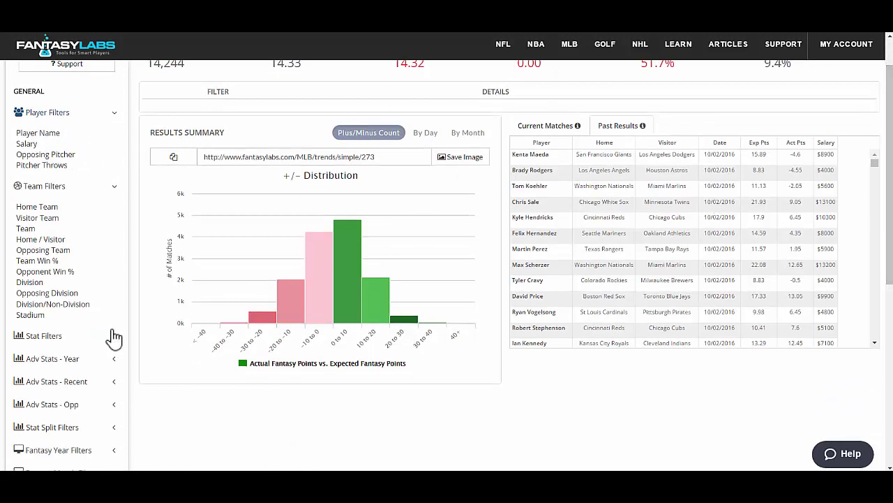
{"action": "left_click", "coordinate": [60, 361]}
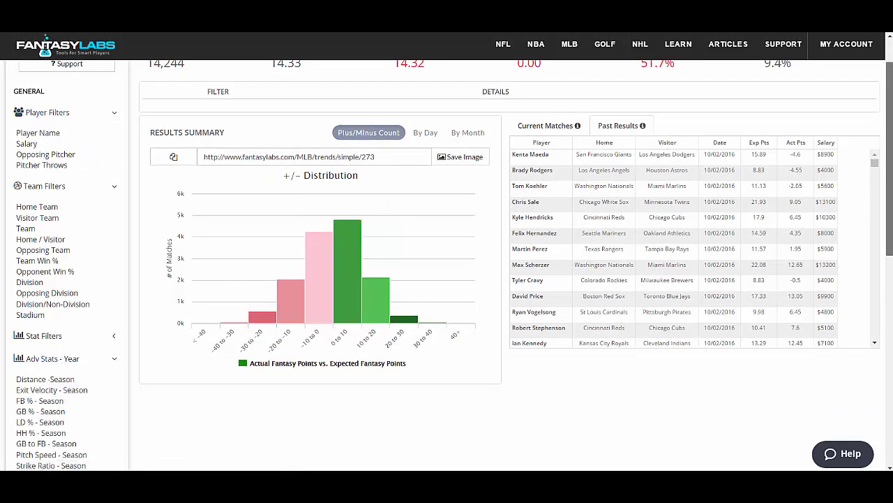
{"action": "scroll", "coordinate": [196, 224], "scroll_direction": "down", "scroll_amount": 5}
{"action": "left_click", "coordinate": [70, 140]}
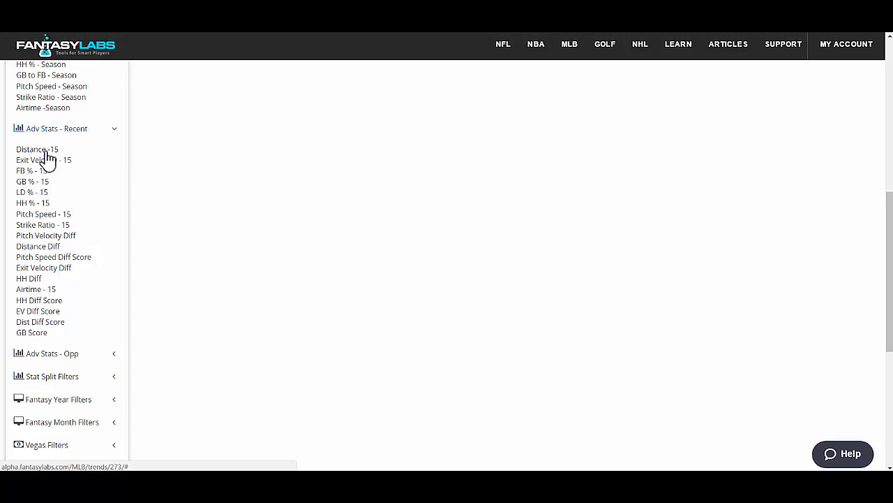
Step: Add a Distance -15 filter with a range of 119 to 185 to the trend
{"action": "left_click", "coordinate": [46, 151]}
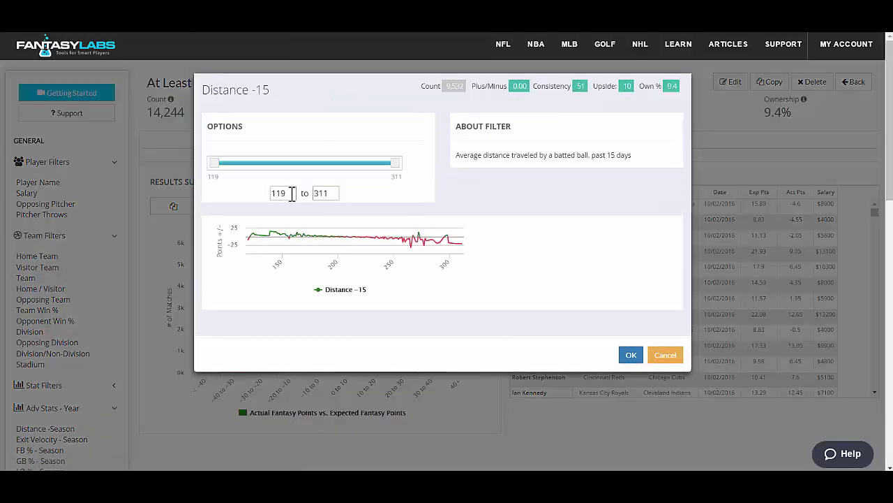
{"action": "left_click", "coordinate": [333, 194]}
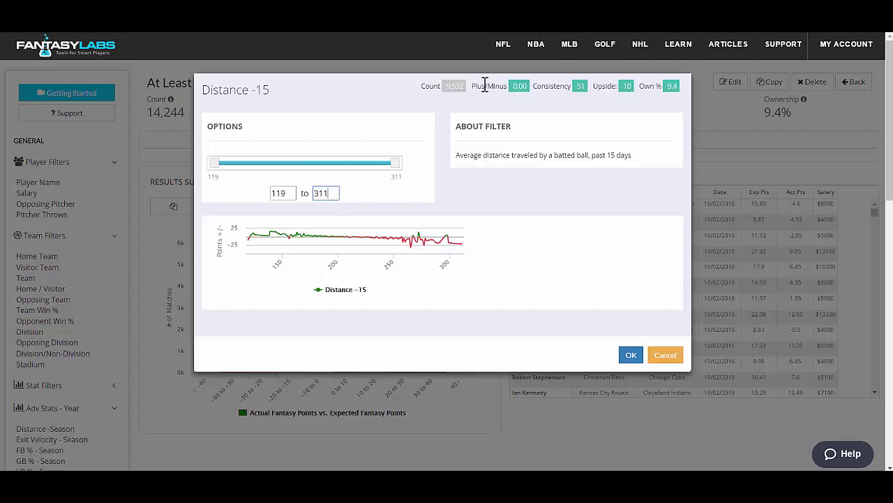
{"action": "left_click_drag", "start_coordinate": [483, 86], "coordinate": [516, 85]}
{"action": "left_click", "coordinate": [524, 86]}
{"action": "left_click", "coordinate": [331, 194]}
{"action": "left_click_drag", "start_coordinate": [331, 194], "coordinate": [315, 195]}
{"action": "left_click_drag", "start_coordinate": [397, 166], "coordinate": [278, 169]}
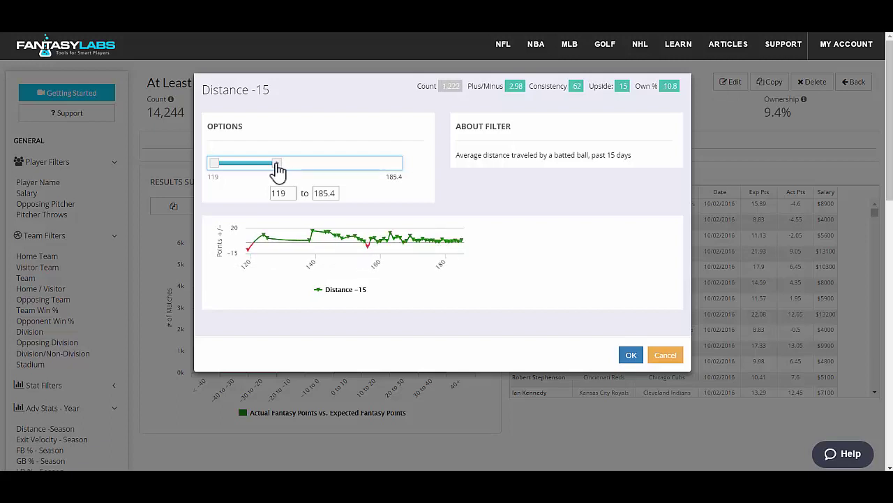
{"action": "double_click", "coordinate": [333, 194]}
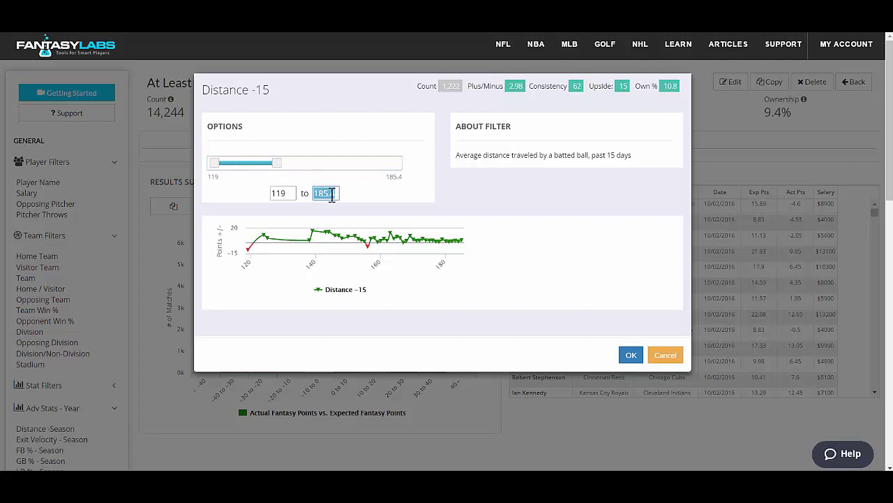
{"action": "type", "text": "185"}
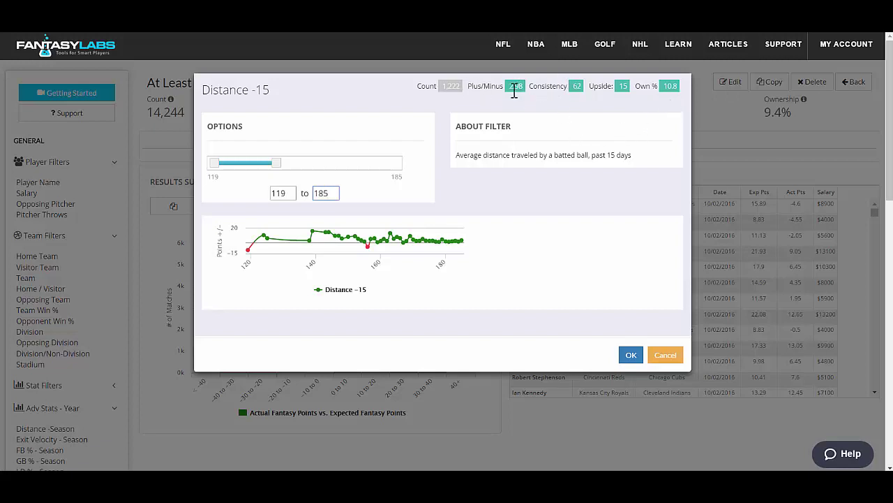
{"action": "left_click", "coordinate": [631, 356]}
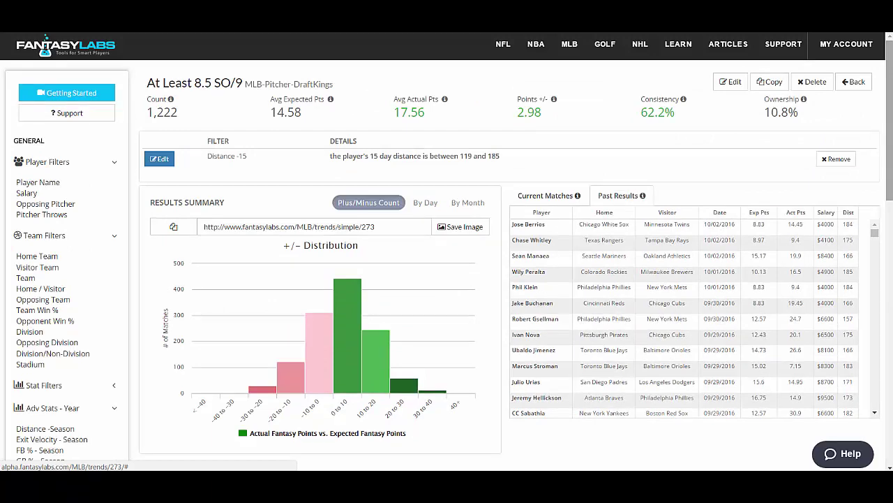
Step: Rename the trend as Batted Ball and check its current matches, returning to the past results
{"action": "left_click", "coordinate": [731, 82]}
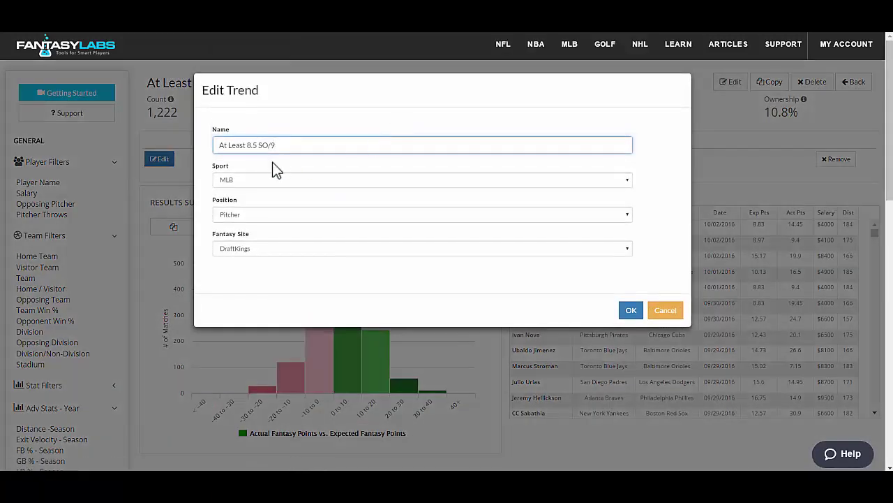
{"action": "triple_click", "coordinate": [262, 145]}
{"action": "type", "text": "BATTED"}
{"action": "key", "text": "BackSpace"}
{"action": "key", "text": "BackSpace"}
{"action": "key", "text": "BackSpace"}
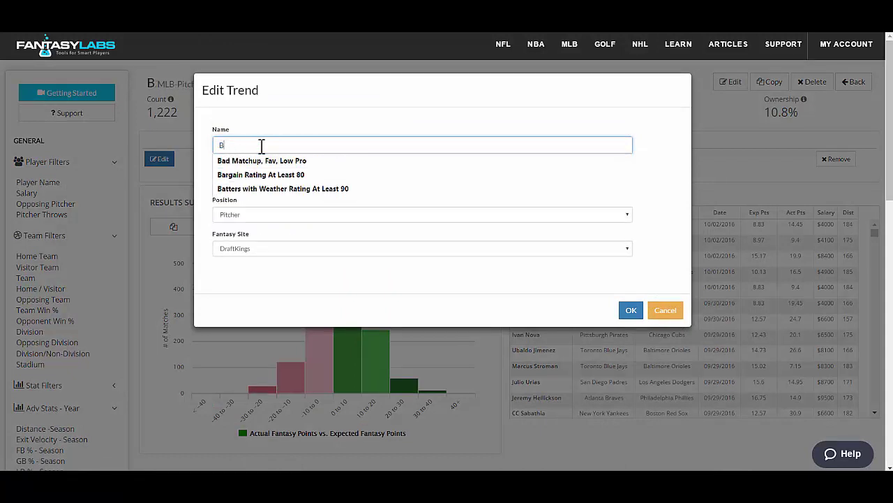
{"action": "type", "text": "atted Ball"}
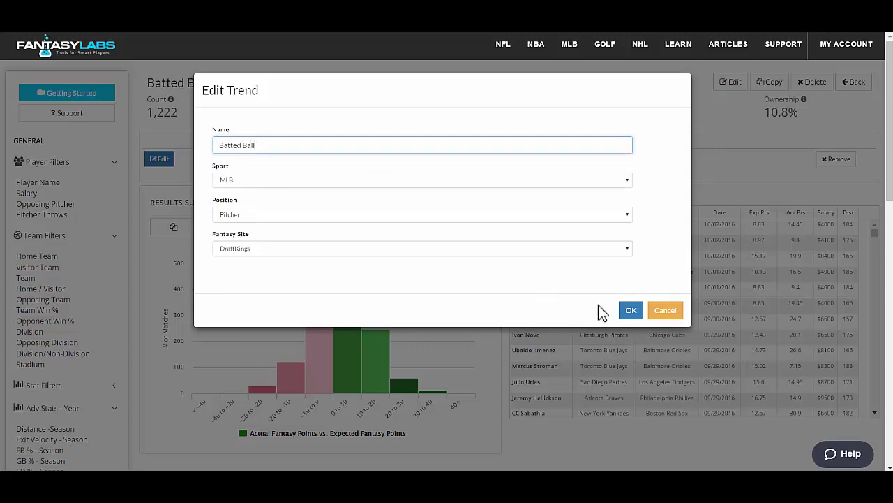
{"action": "left_click", "coordinate": [635, 311]}
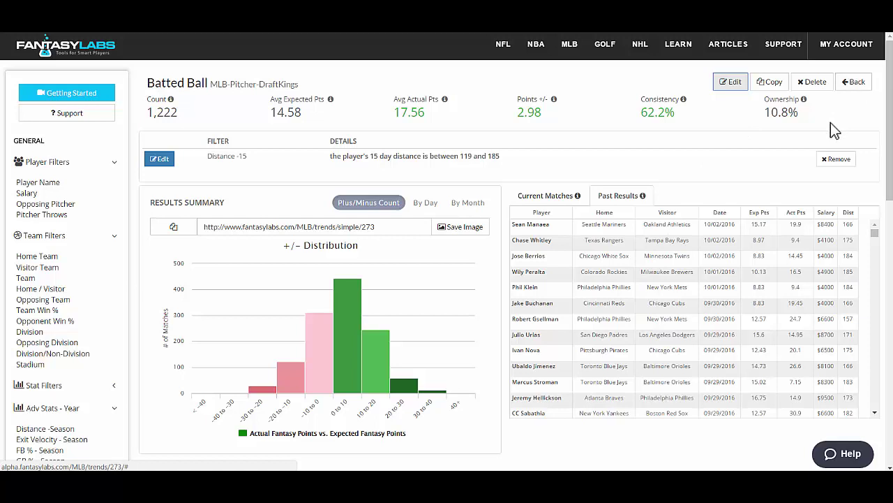
{"action": "left_click", "coordinate": [544, 201]}
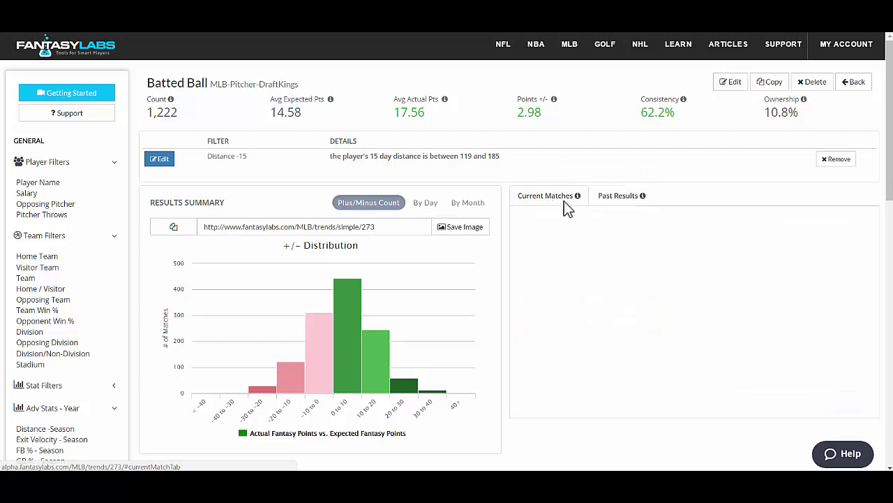
{"action": "left_click", "coordinate": [624, 200]}
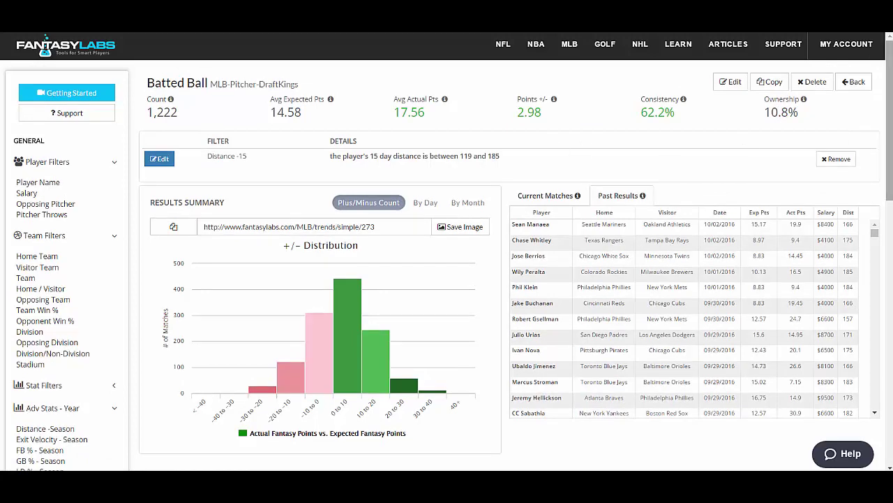
Step: Collapse the Adv Stats - Recent group and expand the Fantasy Month Filters group
{"action": "left_click_drag", "start_coordinate": [889, 119], "coordinate": [890, 240]}
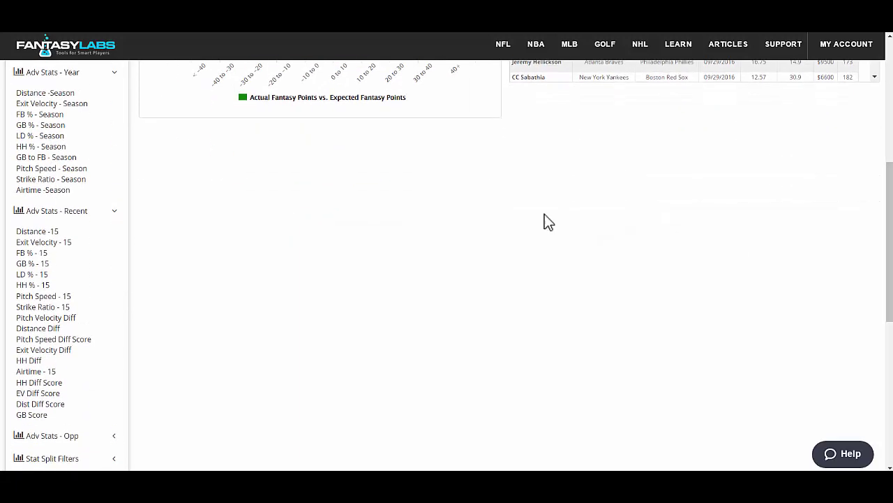
{"action": "left_click", "coordinate": [92, 215]}
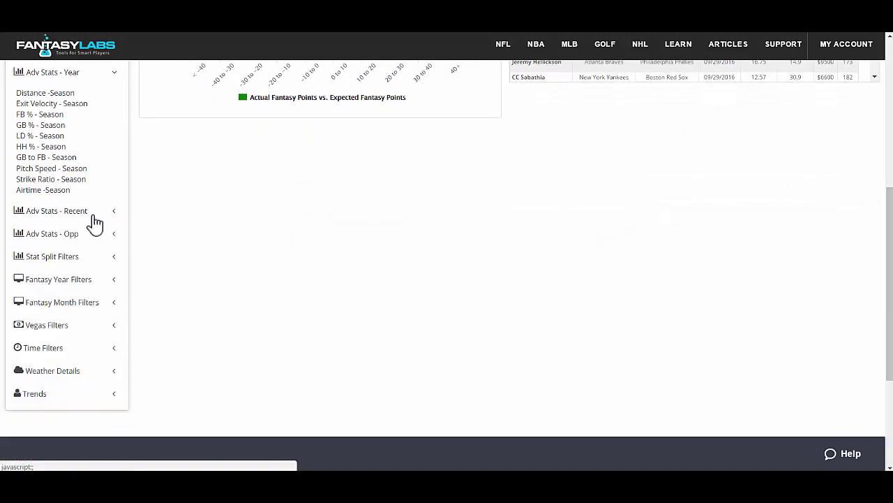
{"action": "left_click", "coordinate": [82, 286]}
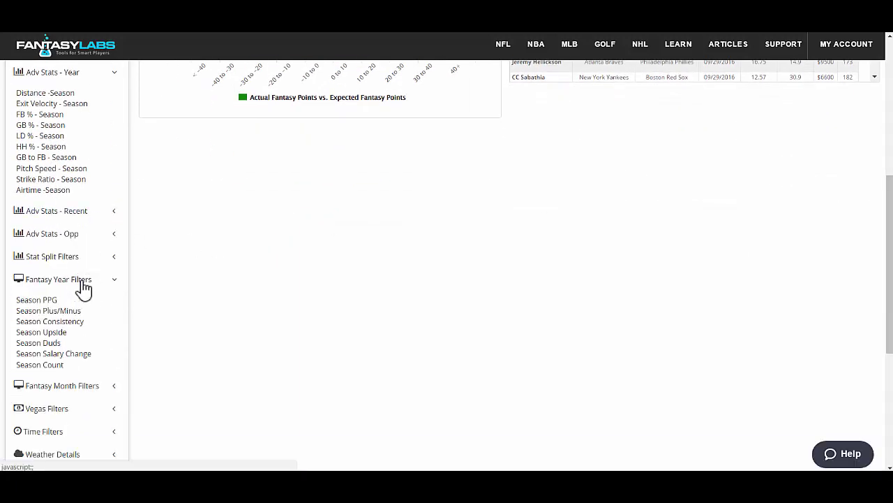
{"action": "left_click", "coordinate": [82, 287]}
{"action": "left_click", "coordinate": [75, 310]}
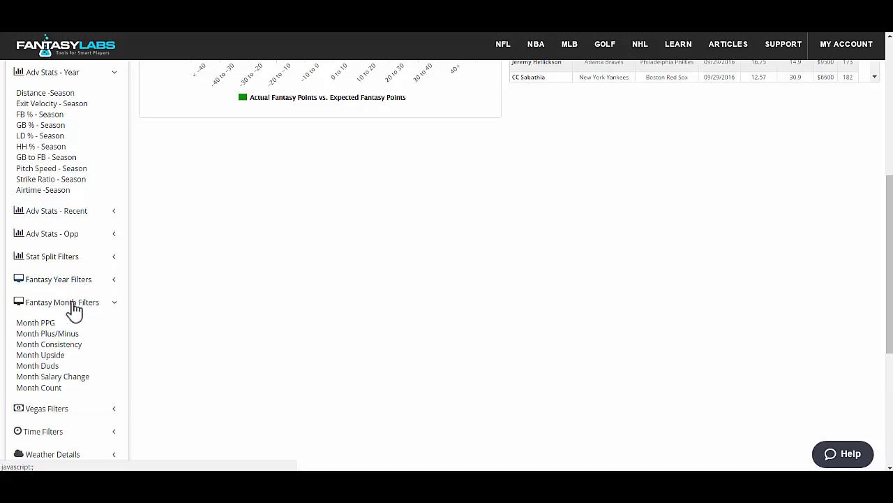
{"action": "scroll", "coordinate": [257, 290], "scroll_direction": "down", "scroll_amount": 2}
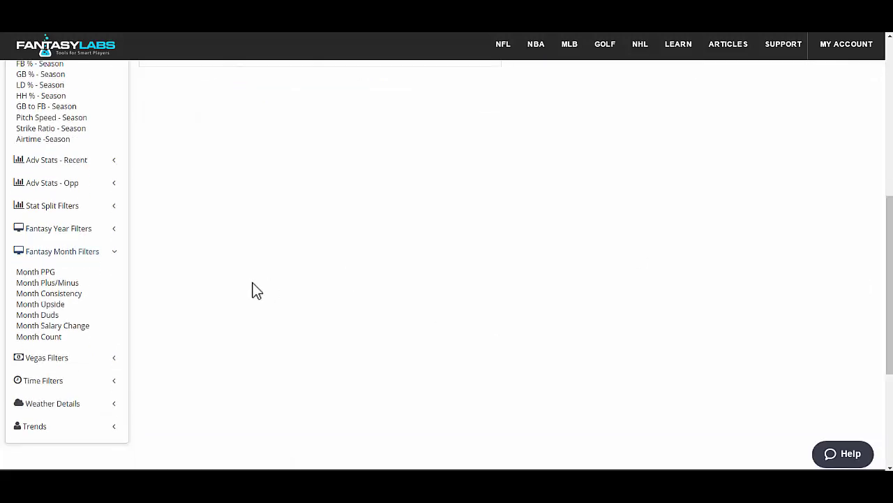
Step: Add a Month PPG filter to the trend with a range of -24.1 to 12
{"action": "left_click", "coordinate": [42, 271]}
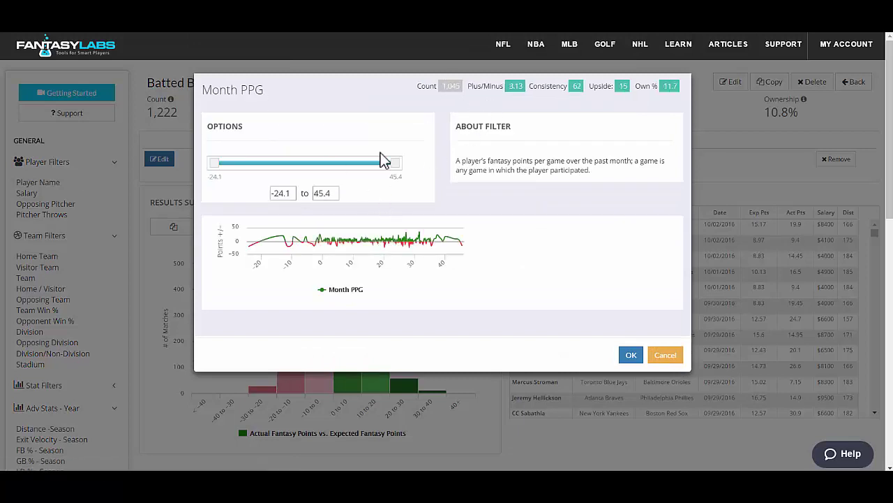
{"action": "left_click", "coordinate": [333, 193]}
{"action": "double_click", "coordinate": [332, 193]}
{"action": "type", "text": "12"}
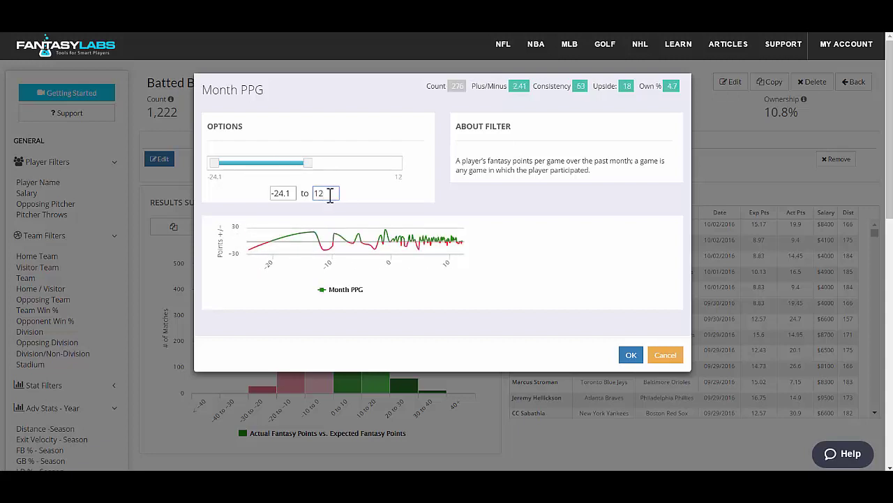
{"action": "left_click", "coordinate": [635, 360]}
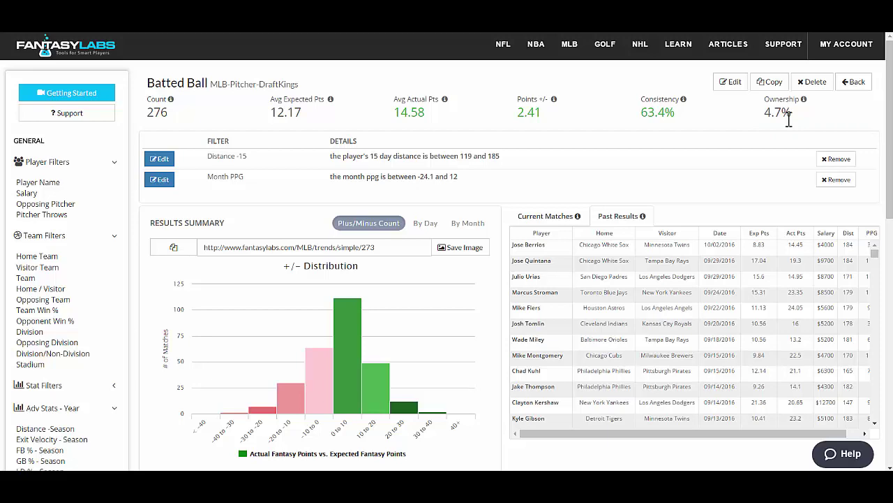
Step: Examine the filters offered under Trends, Weather Details, Vegas Filters, Adv Stats - Recent and Stat Filters
{"action": "scroll", "coordinate": [789, 118], "scroll_direction": "down", "scroll_amount": 3}
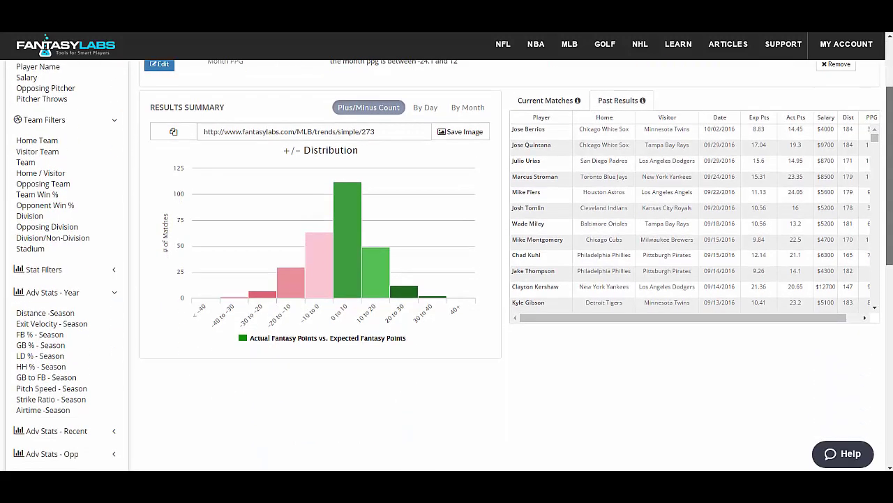
{"action": "scroll", "coordinate": [664, 282], "scroll_direction": "down", "scroll_amount": 10}
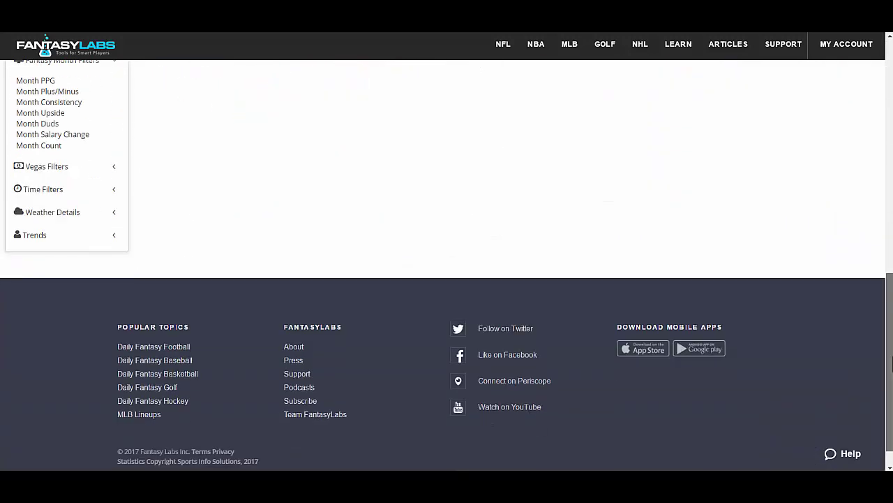
{"action": "left_click", "coordinate": [45, 236]}
{"action": "left_click", "coordinate": [54, 211]}
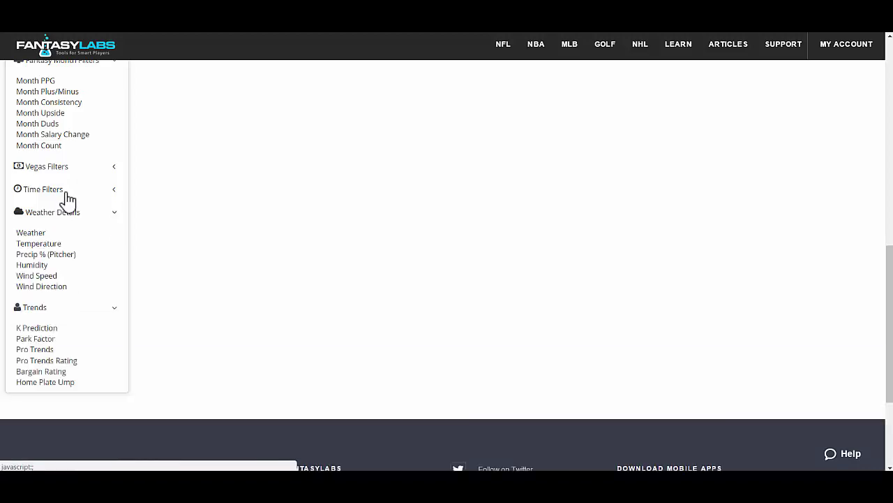
{"action": "left_click", "coordinate": [67, 169]}
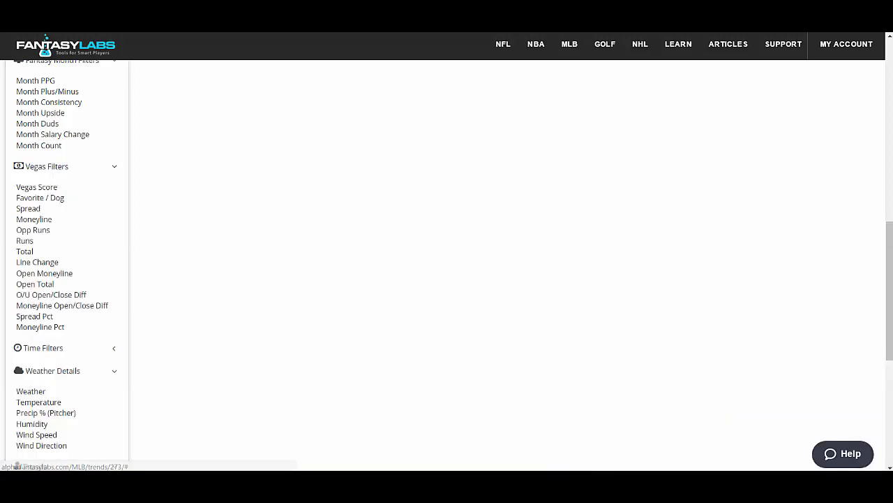
{"action": "scroll", "coordinate": [188, 259], "scroll_direction": "up", "scroll_amount": 5}
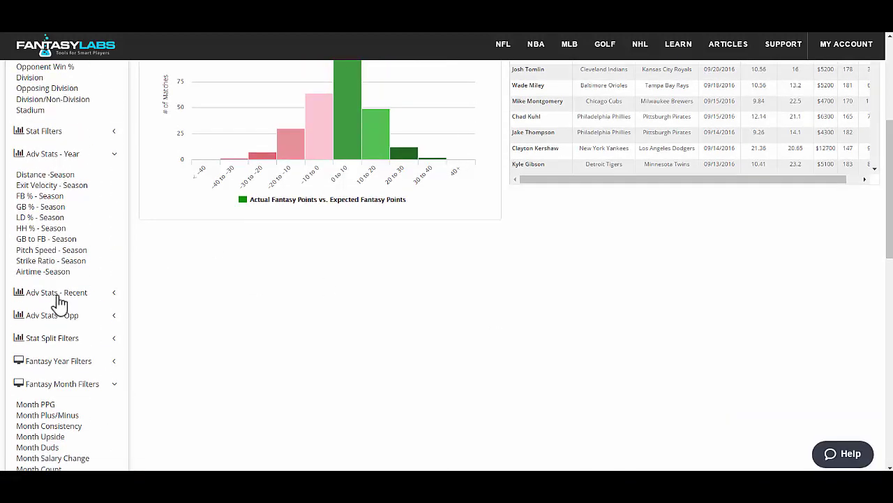
{"action": "left_click", "coordinate": [60, 293]}
{"action": "left_click", "coordinate": [70, 131]}
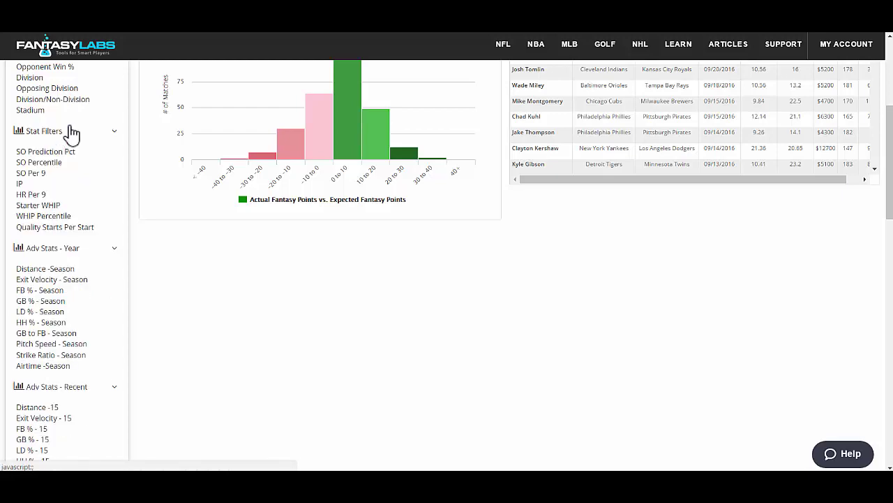
{"action": "left_click_drag", "start_coordinate": [890, 167], "coordinate": [890, 113]}
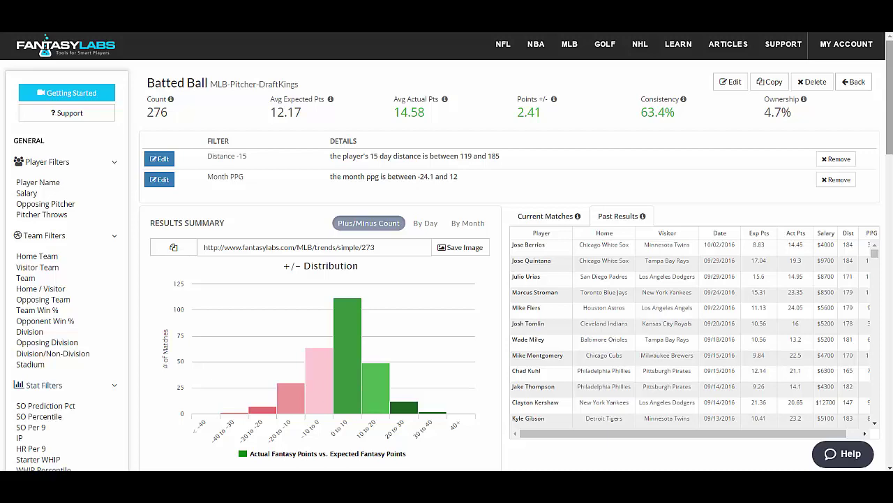